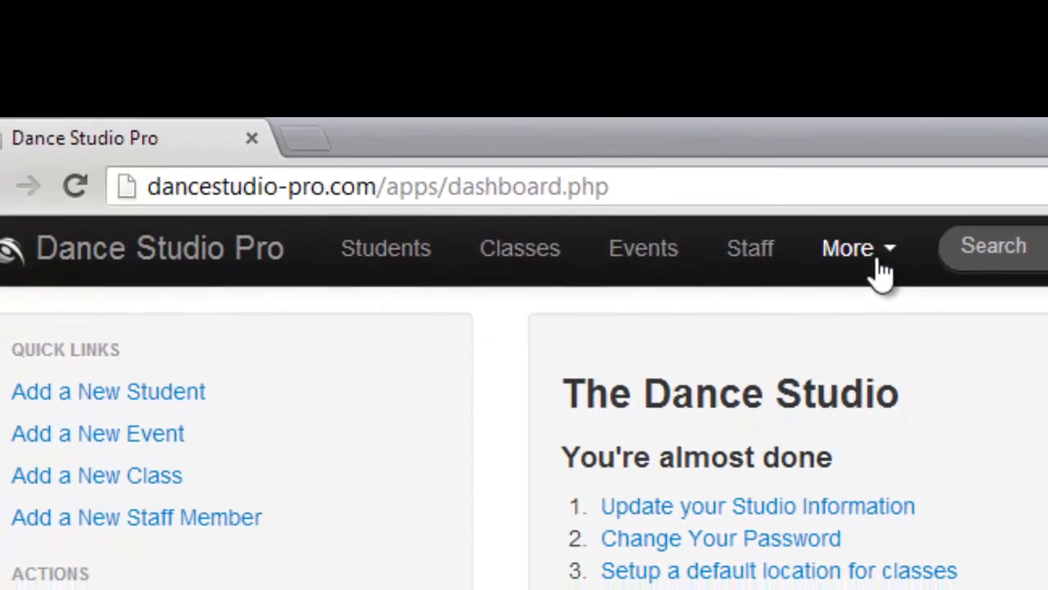
{"action": "left_click", "coordinate": [874, 261]}
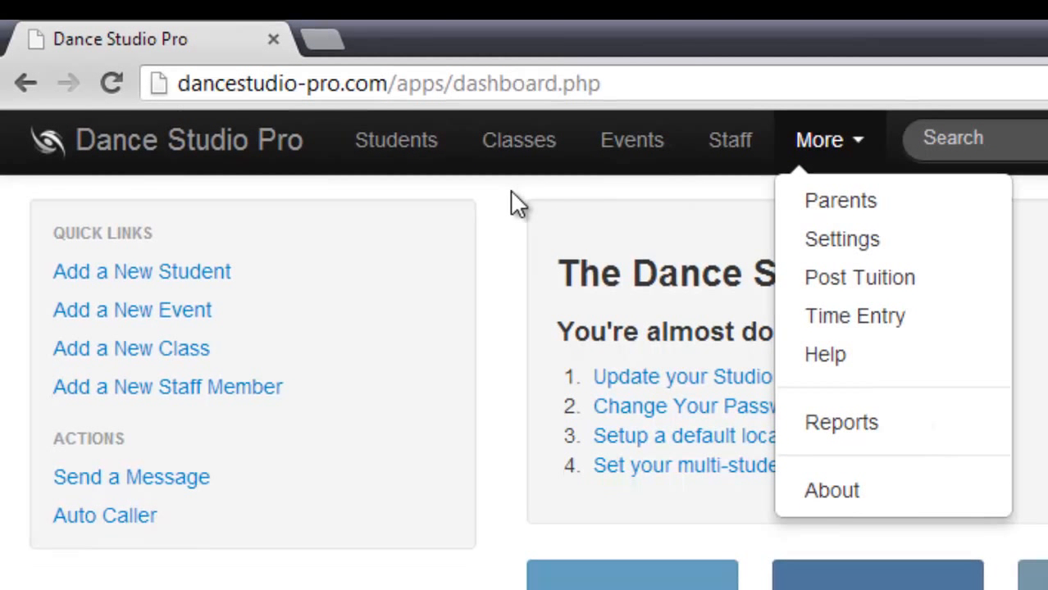
{"action": "left_click", "coordinate": [511, 193]}
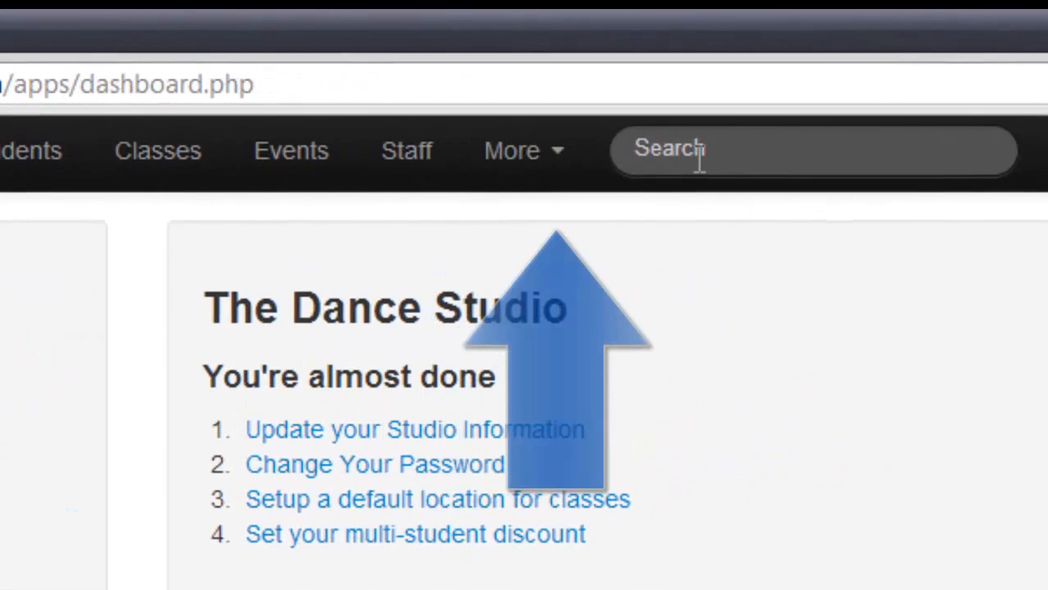
{"action": "left_click", "coordinate": [699, 159]}
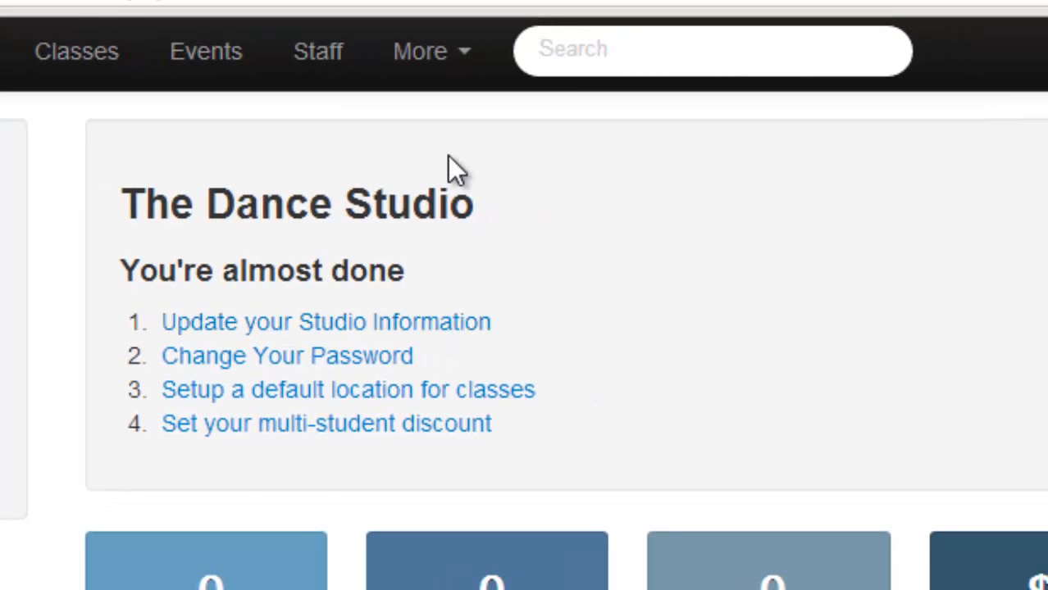
{"action": "left_click", "coordinate": [451, 54]}
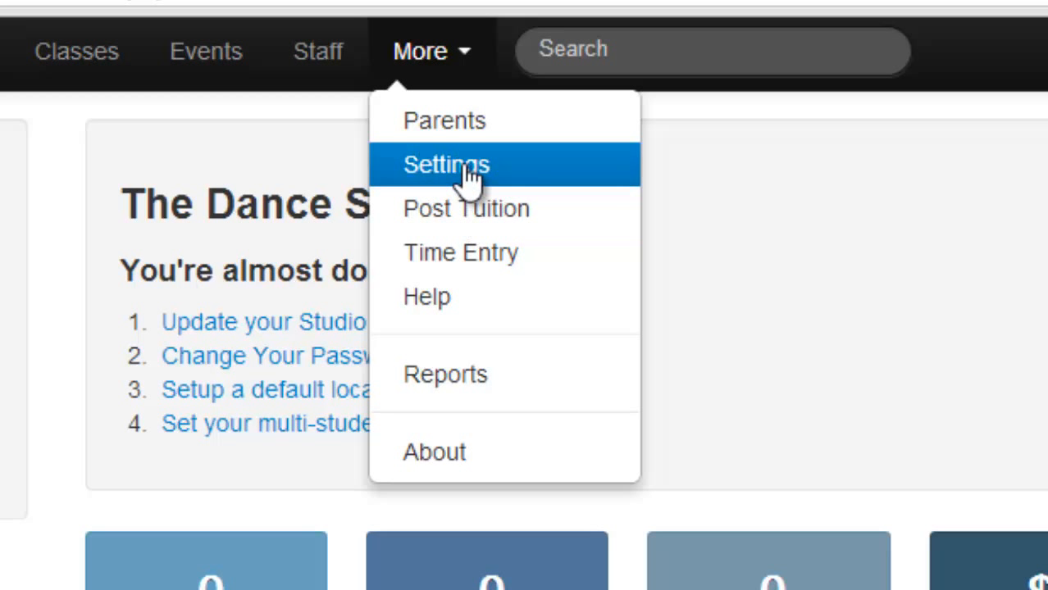
{"action": "left_click", "coordinate": [278, 297]}
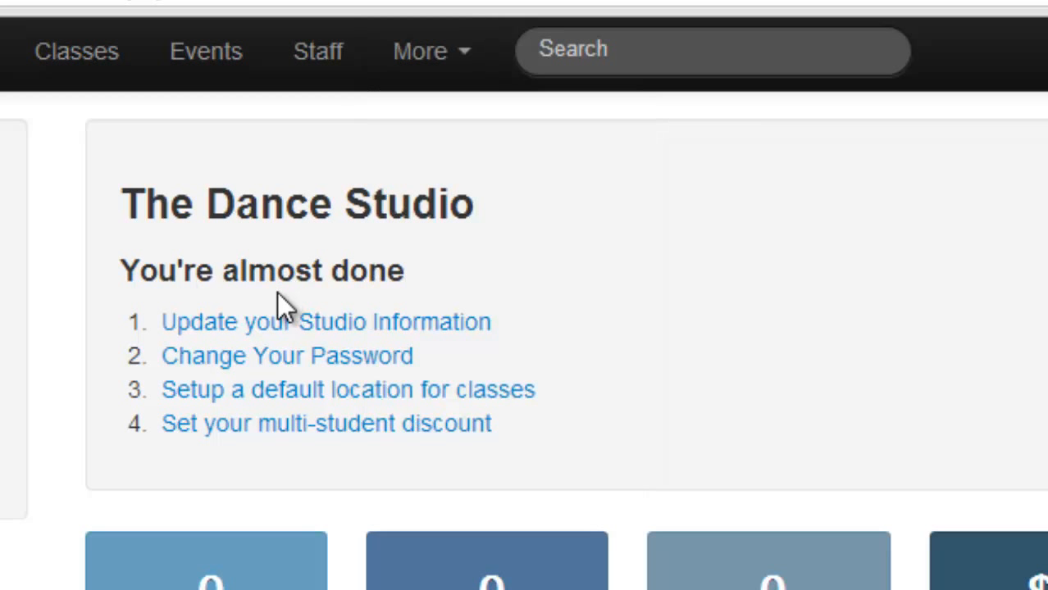
Update the studio information with the owner's first and last name, phone number and postal address, and save the changes.
{"action": "left_click", "coordinate": [245, 319]}
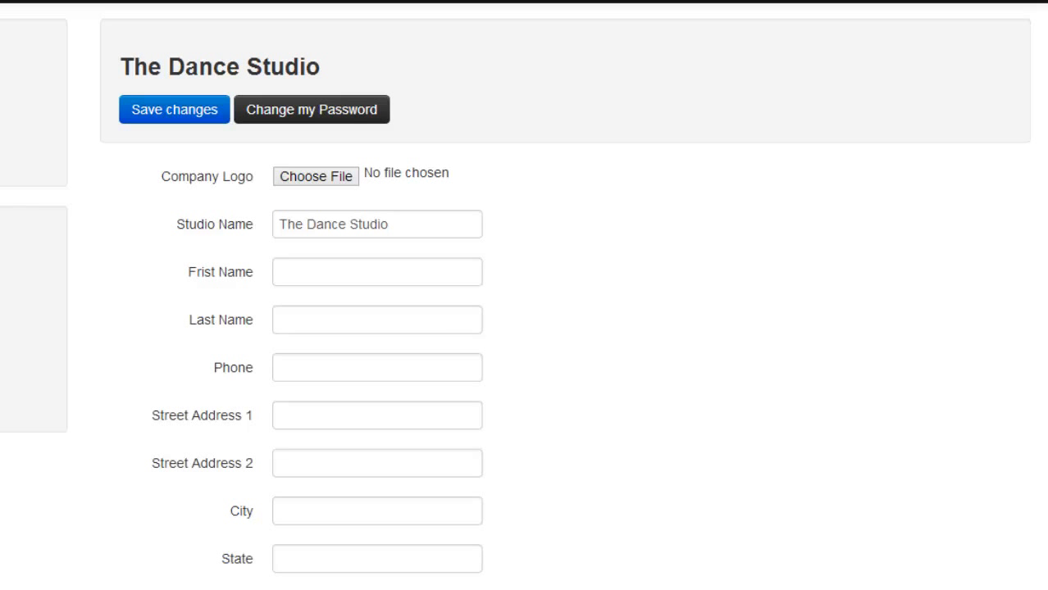
{"action": "scroll", "coordinate": [525, 328], "scroll_direction": "down", "scroll_amount": 3}
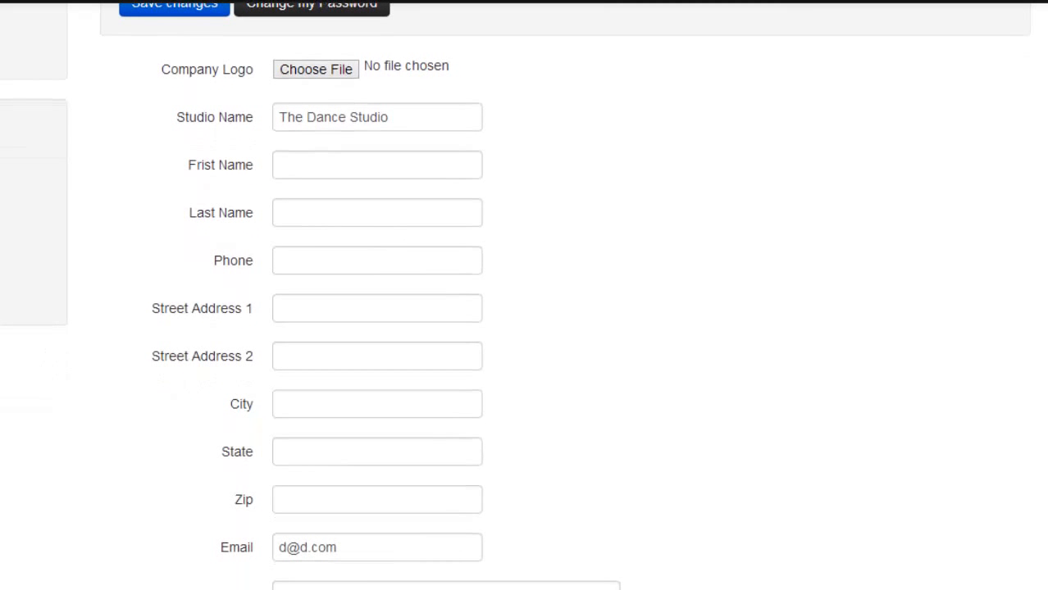
{"action": "scroll", "coordinate": [524, 295], "scroll_direction": "down", "scroll_amount": 1}
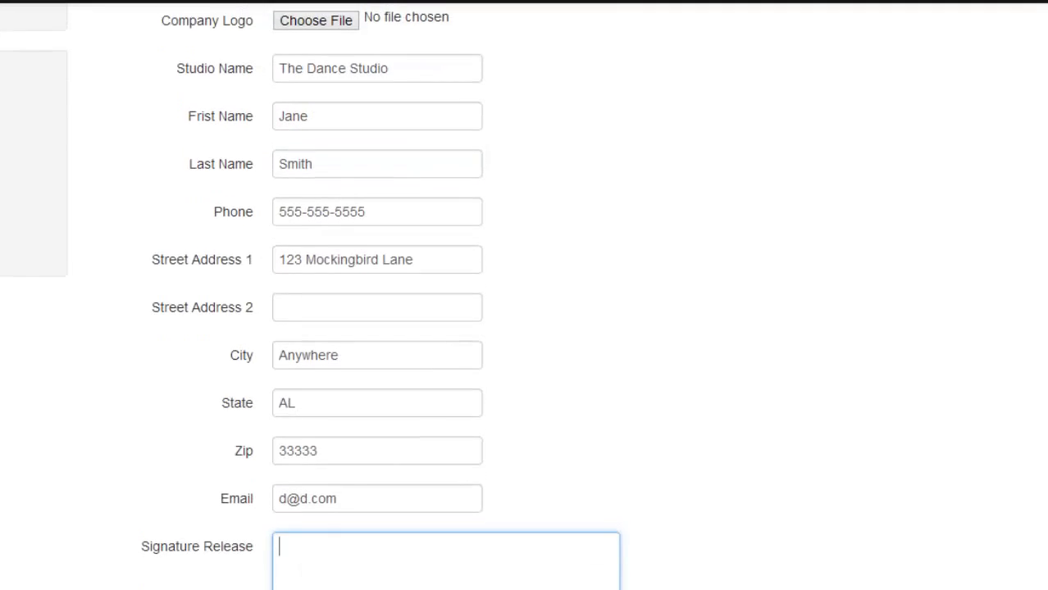
{"action": "scroll", "coordinate": [525, 328], "scroll_direction": "up", "scroll_amount": 3}
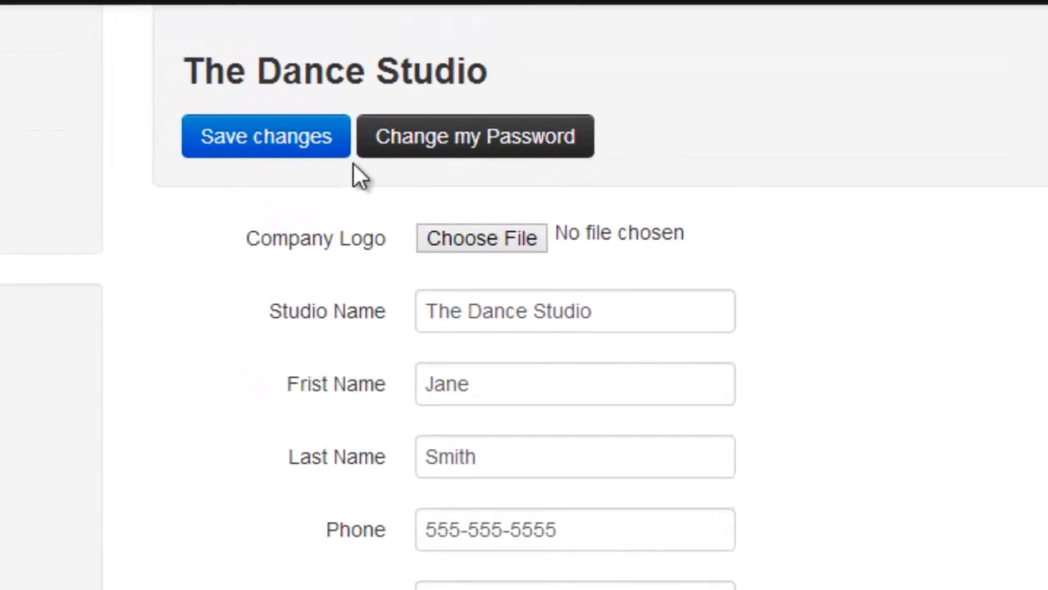
{"action": "left_click", "coordinate": [407, 201]}
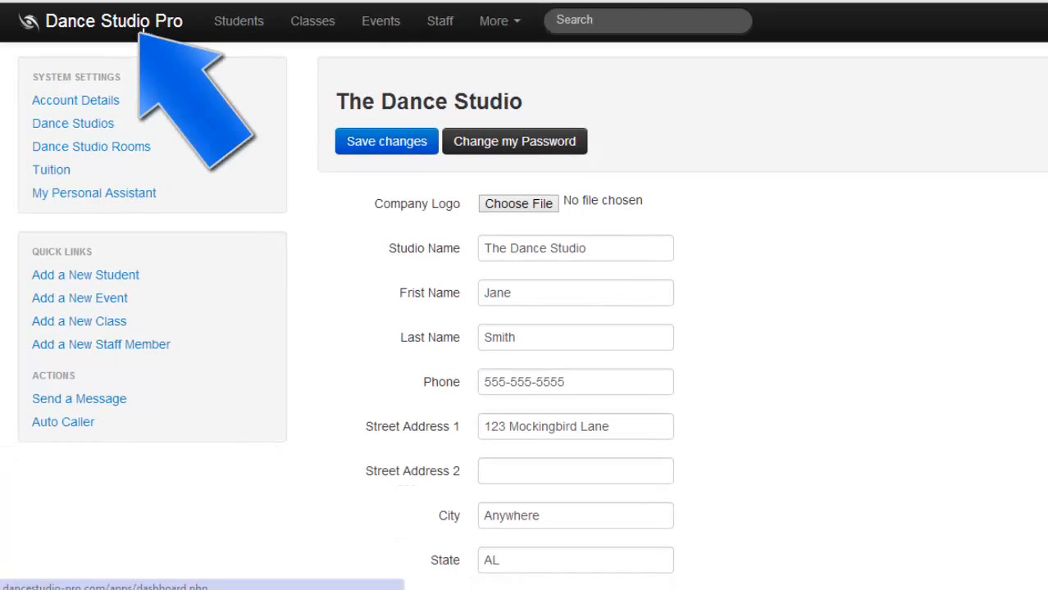
Return to the dashboard and reset the account password by entering a new password.
{"action": "left_click", "coordinate": [144, 26]}
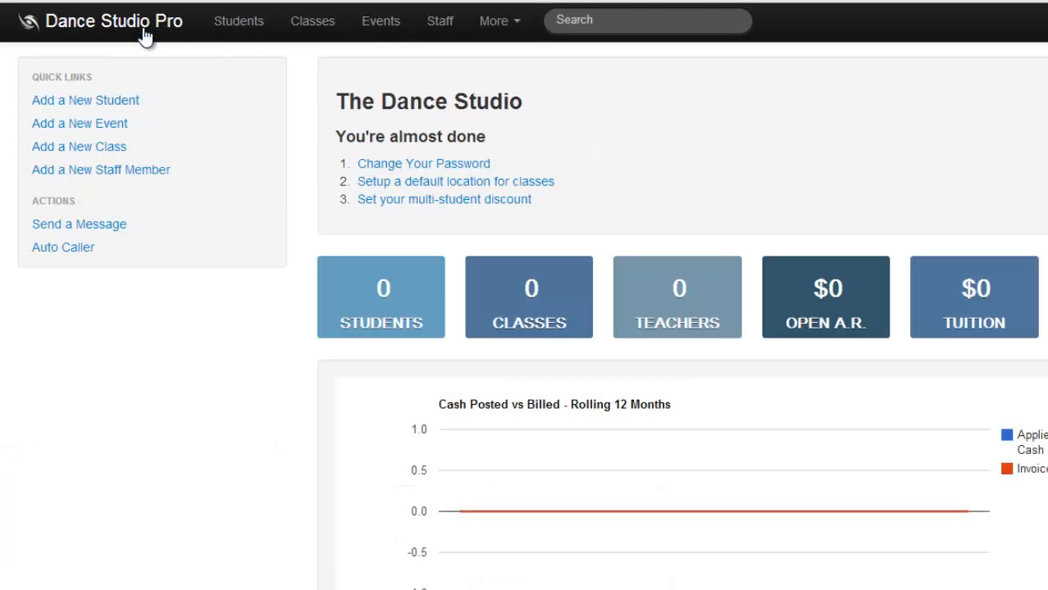
{"action": "left_click", "coordinate": [391, 165]}
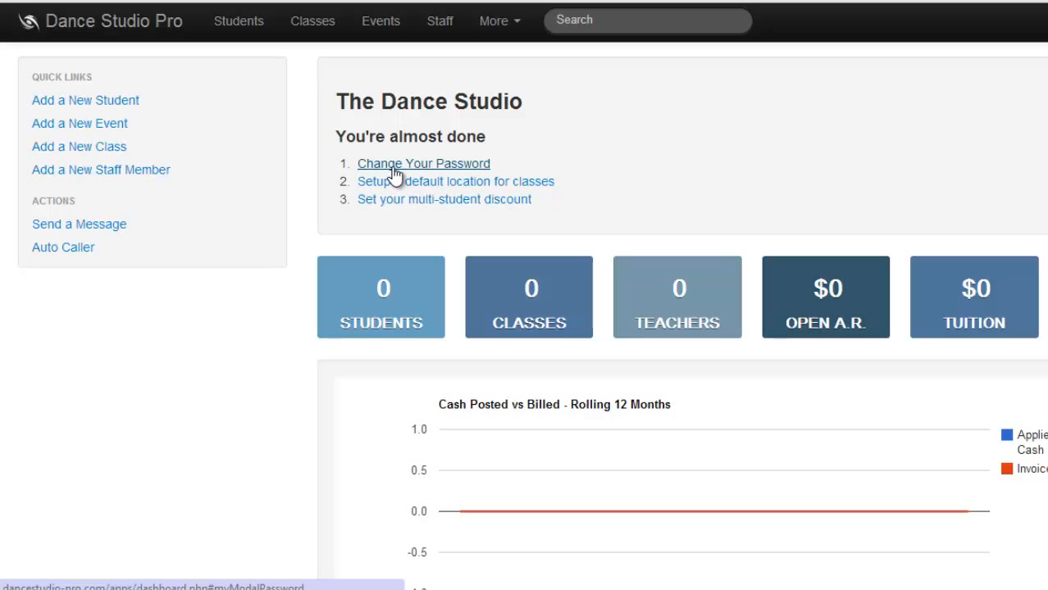
{"action": "left_click", "coordinate": [394, 168]}
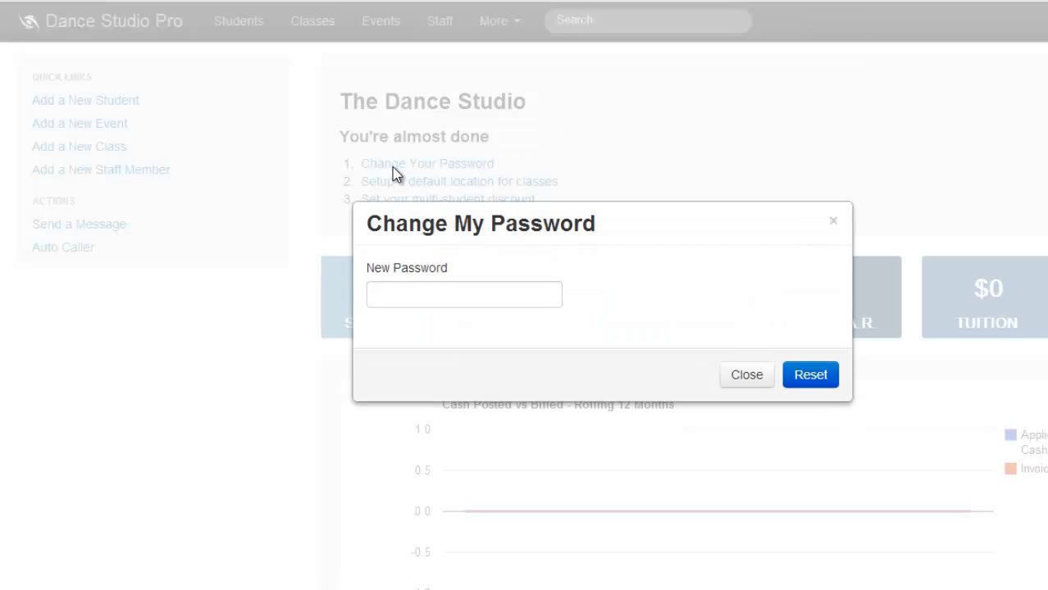
{"action": "left_click", "coordinate": [421, 293]}
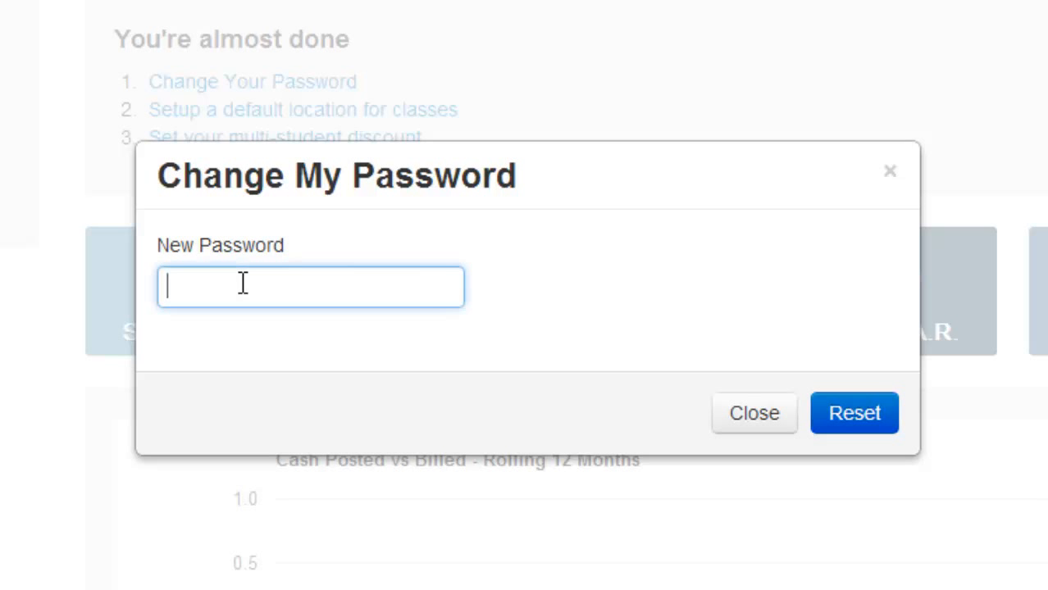
{"action": "type", "text": "abcd1234"}
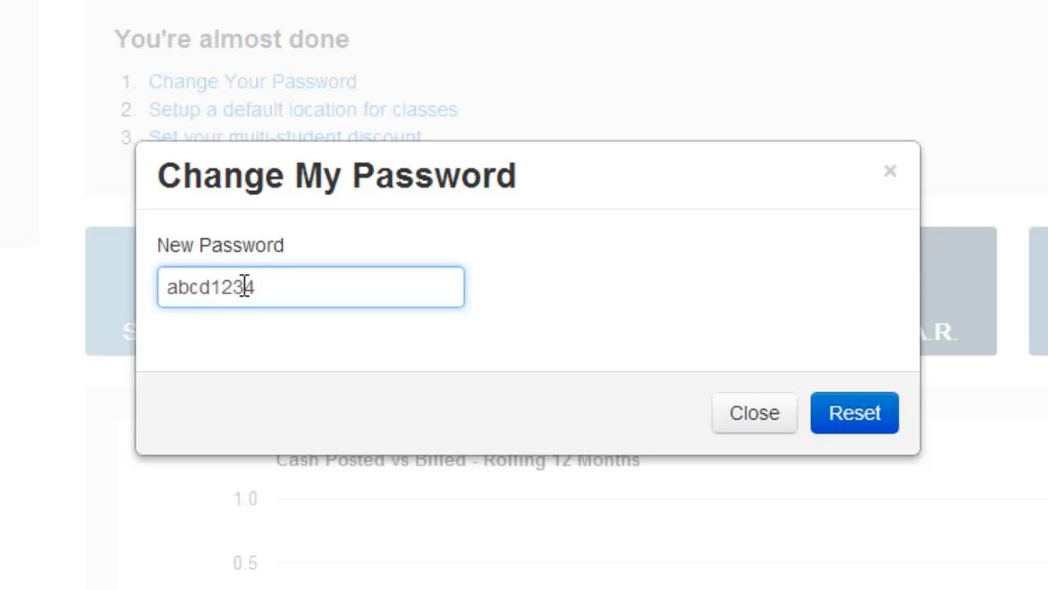
{"action": "left_click", "coordinate": [882, 437]}
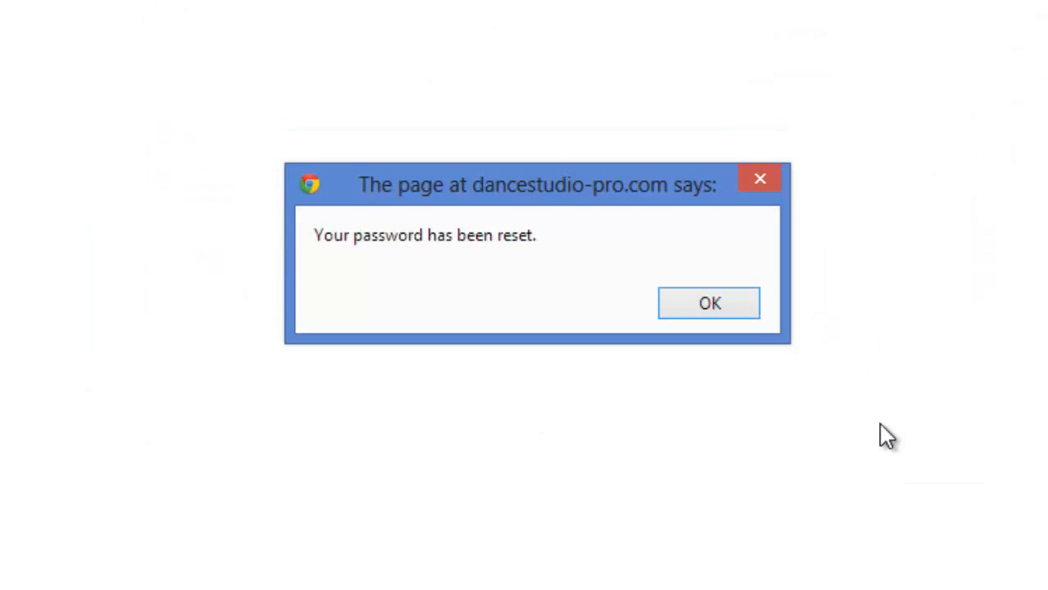
{"action": "left_click", "coordinate": [714, 302]}
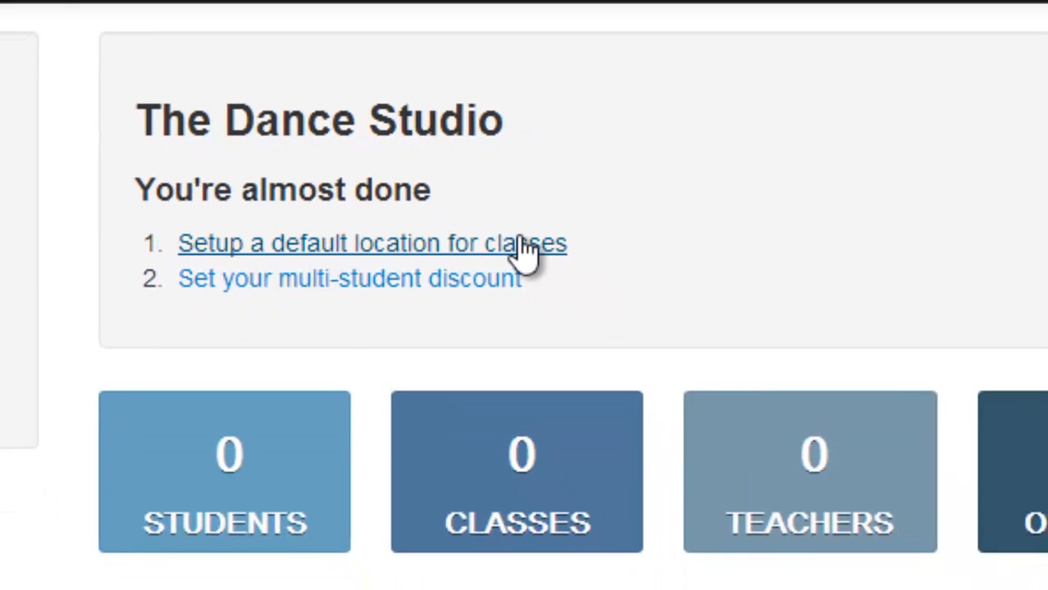
Set up a default class location by adding a studio named "Dance Studio - Atlanta".
{"action": "left_click", "coordinate": [524, 250]}
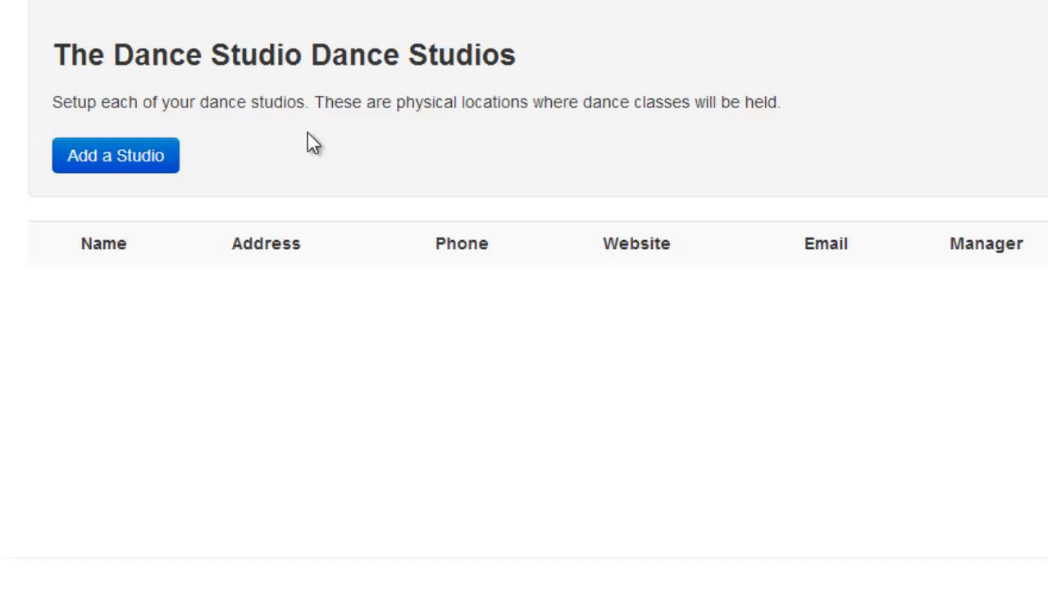
{"action": "left_click", "coordinate": [148, 155]}
{"action": "left_click", "coordinate": [142, 315]}
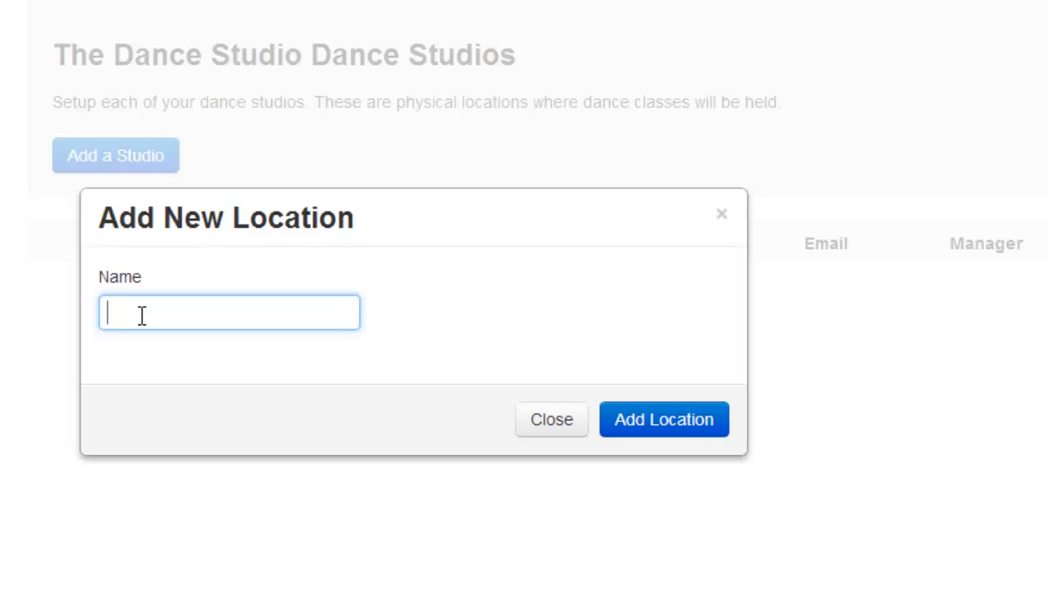
{"action": "type", "text": "Dance Studio - "}
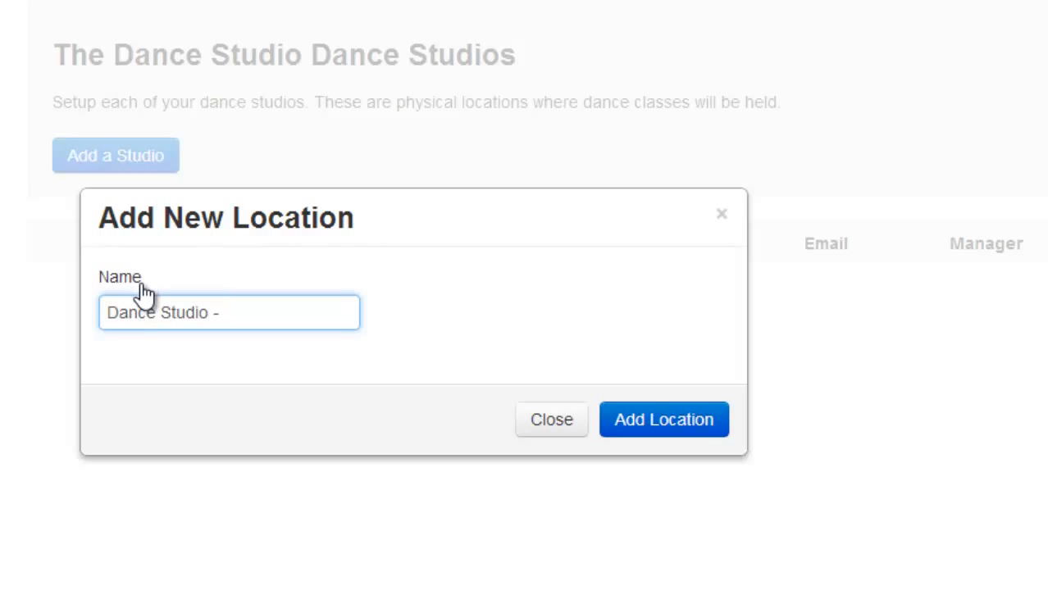
{"action": "type", "text": "Atlanta"}
{"action": "left_click", "coordinate": [685, 428]}
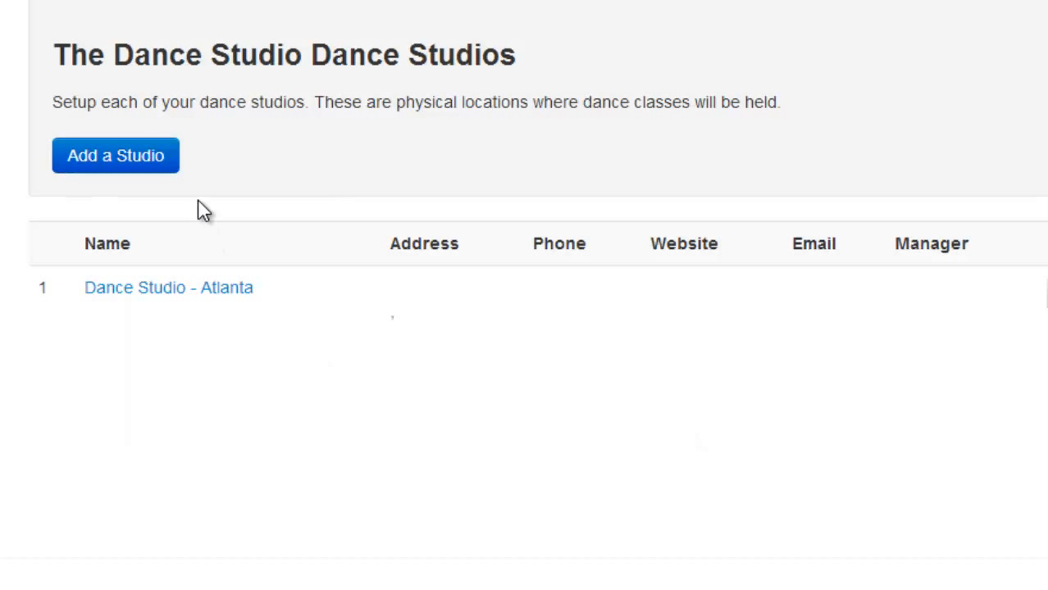
Add a second studio location named "Dance Studio - LA".
{"action": "left_click", "coordinate": [119, 168]}
{"action": "left_click", "coordinate": [207, 302]}
{"action": "type", "text": "Dance Stu"}
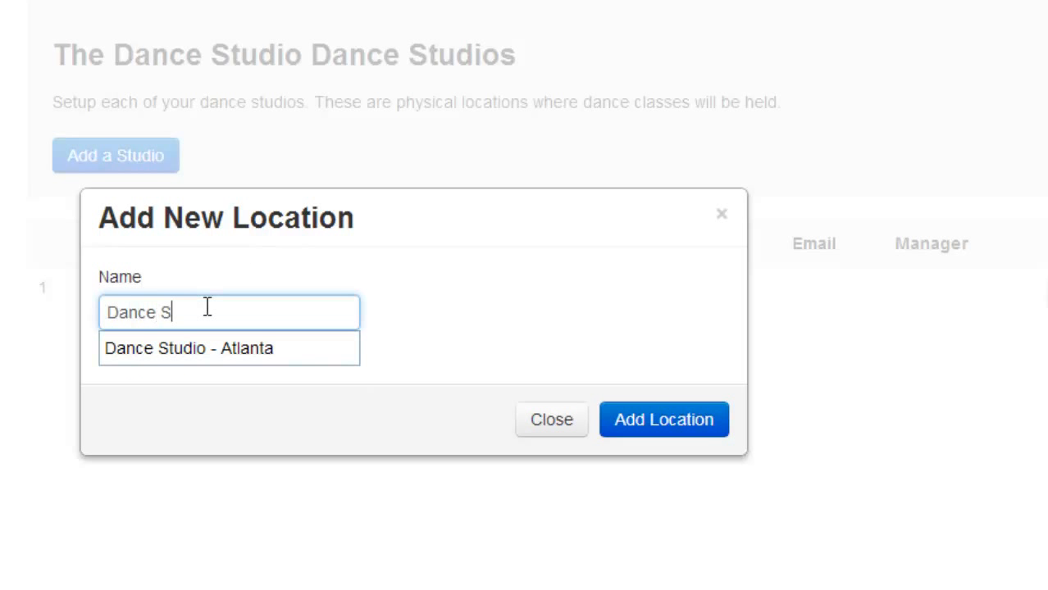
{"action": "type", "text": "dio - LA"}
{"action": "left_click", "coordinate": [646, 436]}
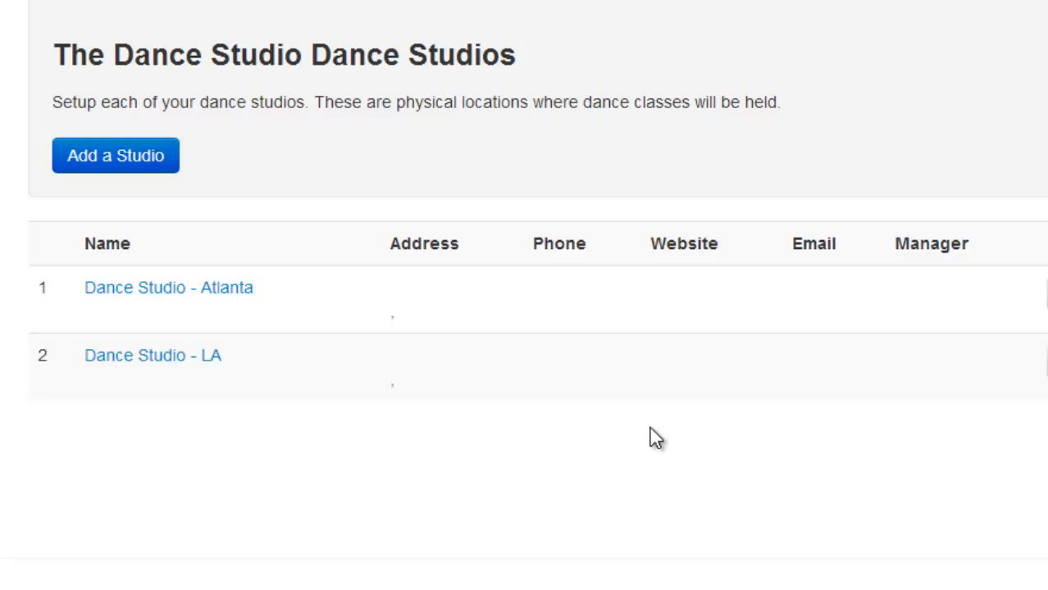
View the details page of the Dance Studio - Atlanta location and return to the list of studios.
{"action": "left_click", "coordinate": [174, 289]}
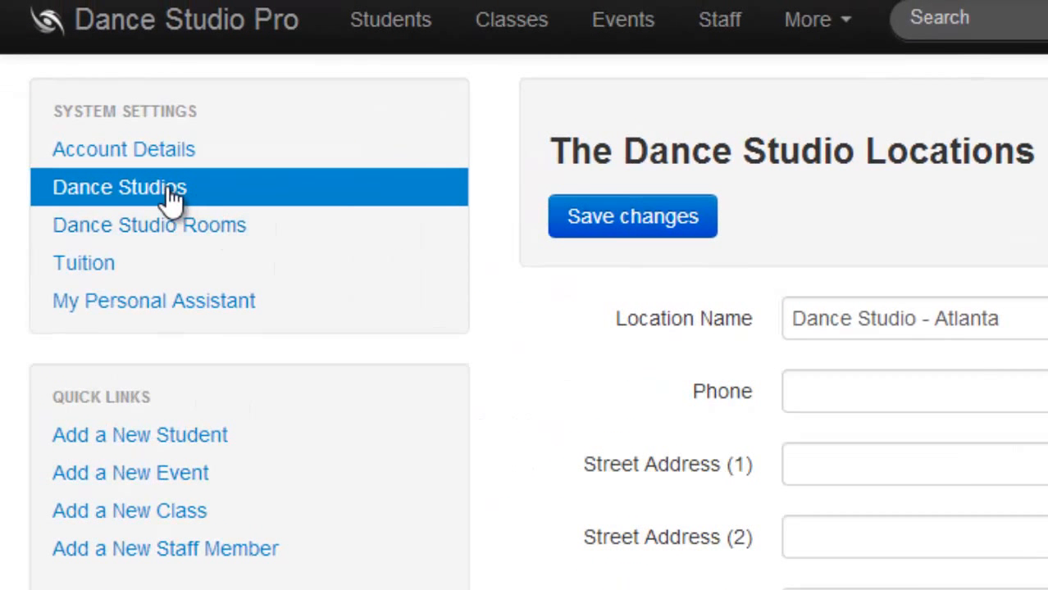
{"action": "left_click", "coordinate": [170, 198]}
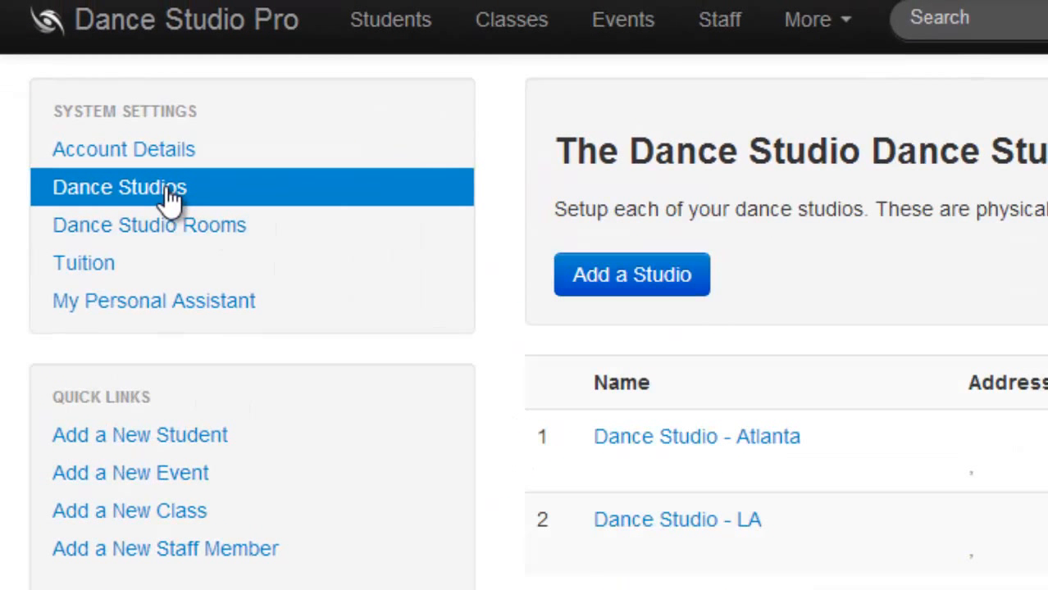
Add a studio room named "Ballet Room 1" with a capacity of 20 at the Dance Studio - Atlanta location.
{"action": "left_click", "coordinate": [165, 244]}
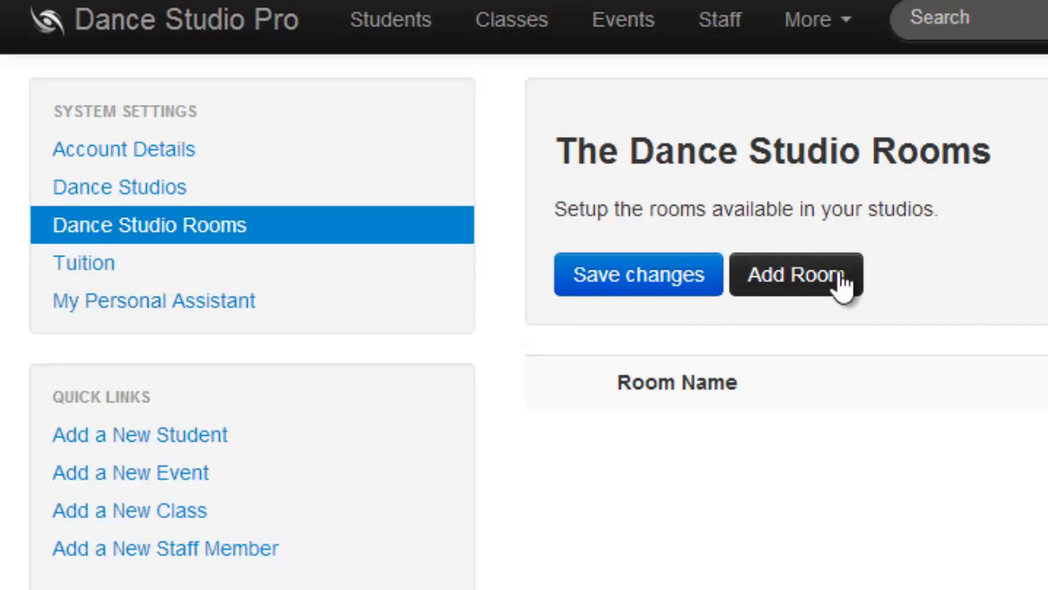
{"action": "left_click", "coordinate": [843, 279]}
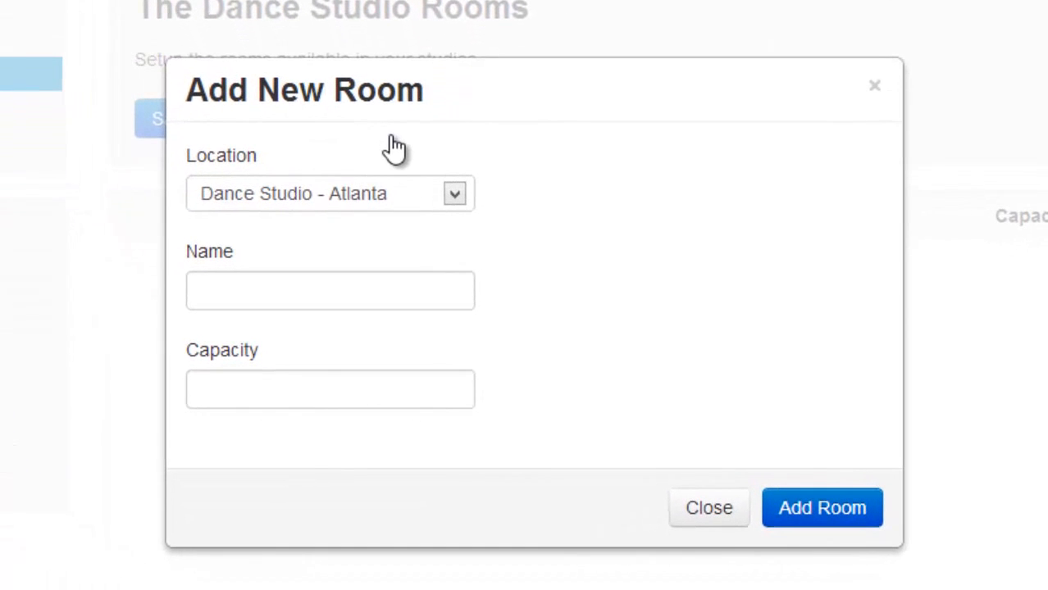
{"action": "left_click", "coordinate": [464, 245]}
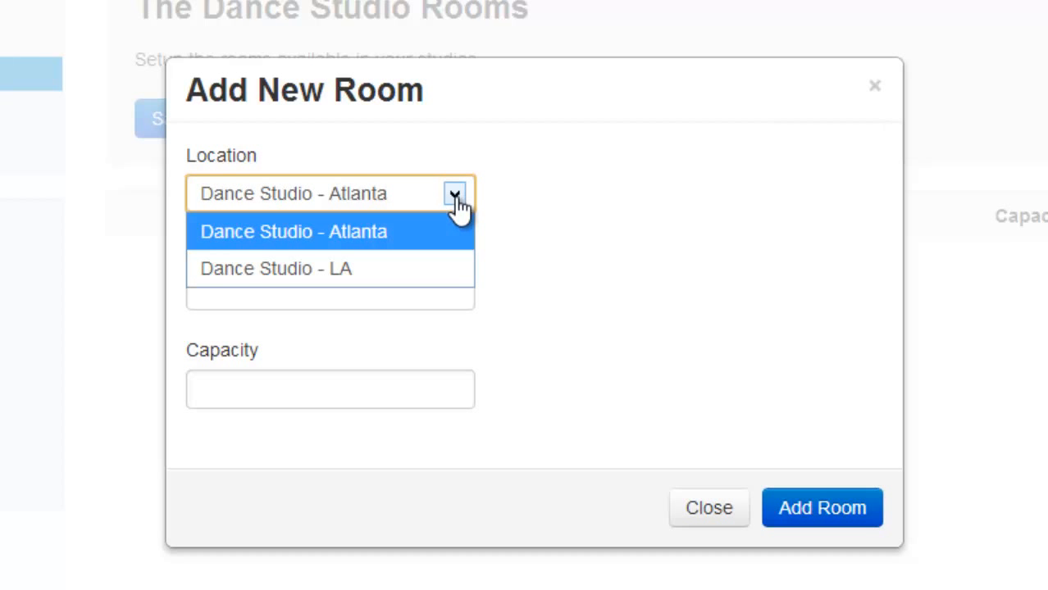
{"action": "left_click", "coordinate": [422, 232]}
{"action": "left_click", "coordinate": [304, 292]}
{"action": "type", "text": "Balle"}
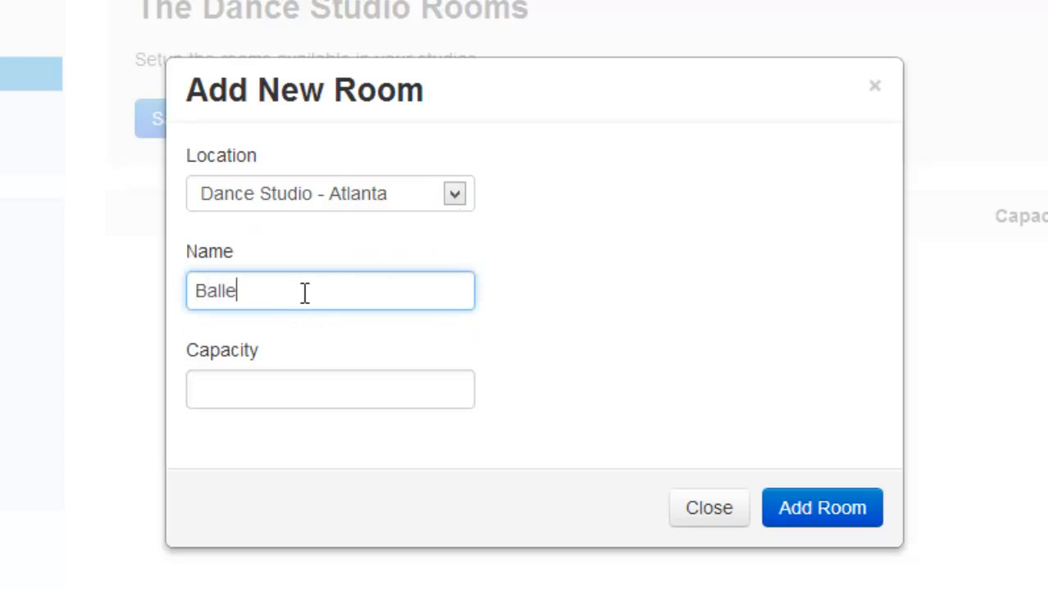
{"action": "type", "text": "t Room"}
{"action": "key", "text": "Tab"}
{"action": "type", "text": "20"}
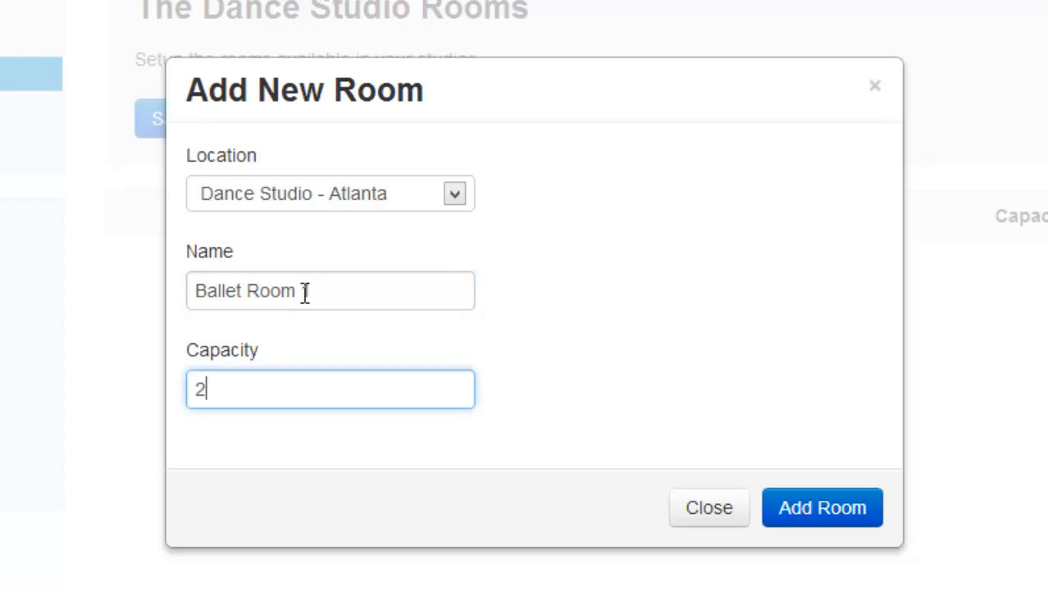
{"action": "left_click", "coordinate": [598, 371]}
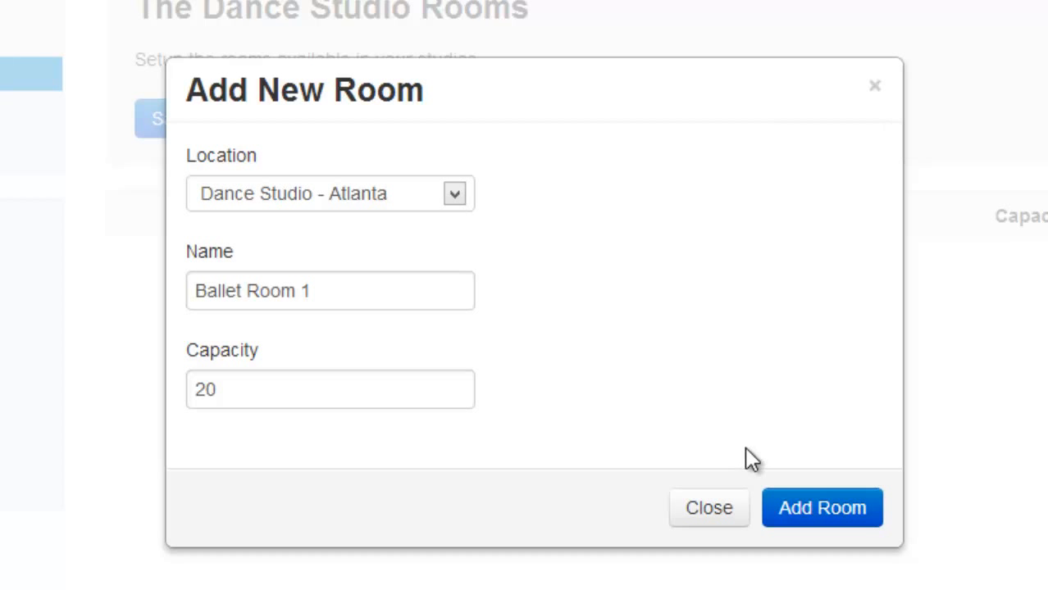
{"action": "left_click", "coordinate": [804, 513]}
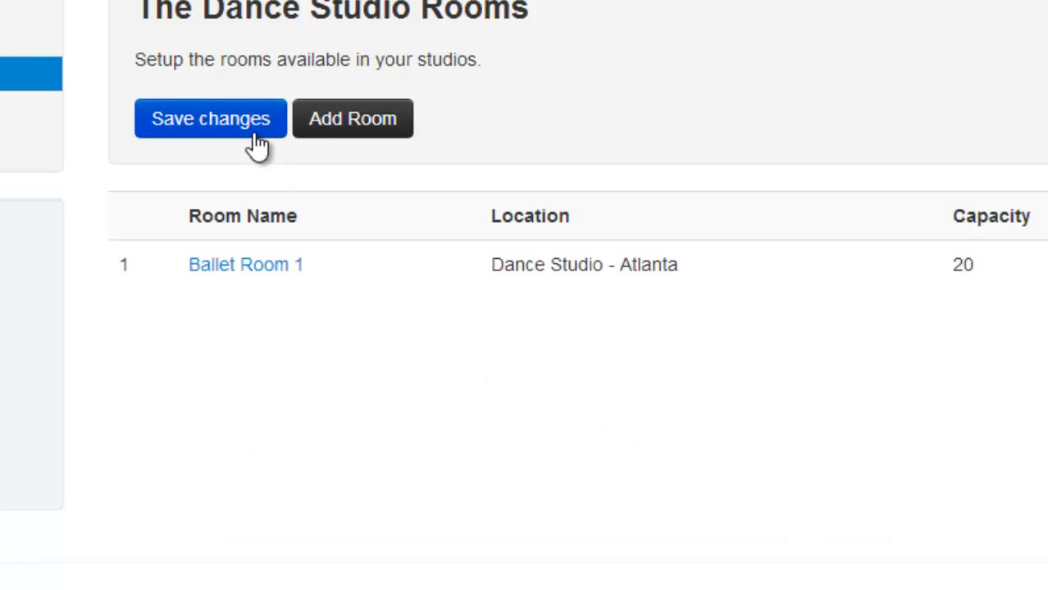
Add a second room named "Gym" with a capacity of 50 at the Dance Studio - Atlanta location.
{"action": "left_click", "coordinate": [351, 123]}
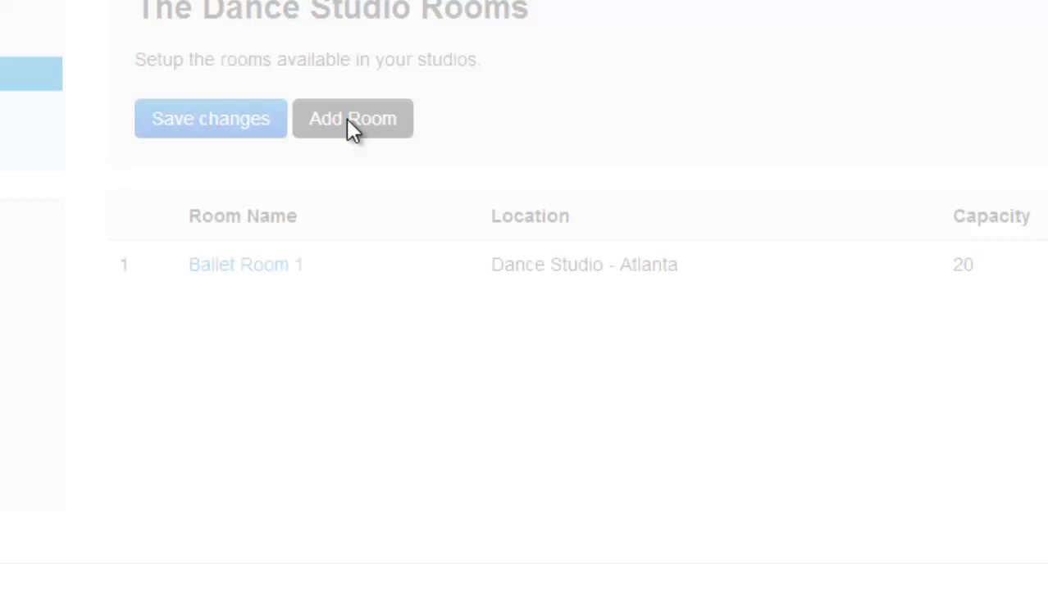
{"action": "left_click", "coordinate": [294, 305]}
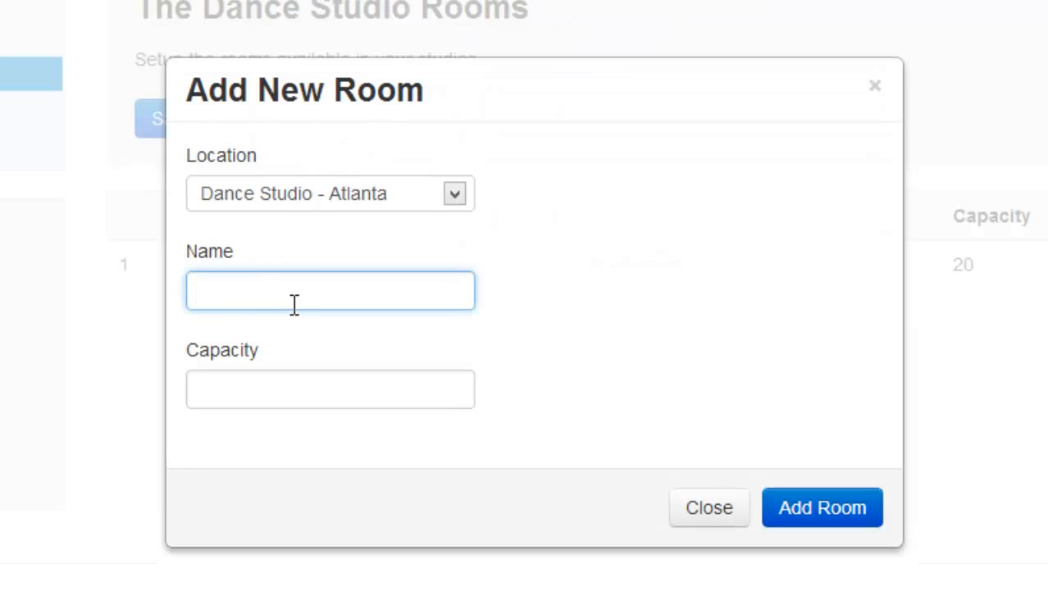
{"action": "type", "text": "Gym"}
{"action": "left_click", "coordinate": [271, 383]}
{"action": "type", "text": "50"}
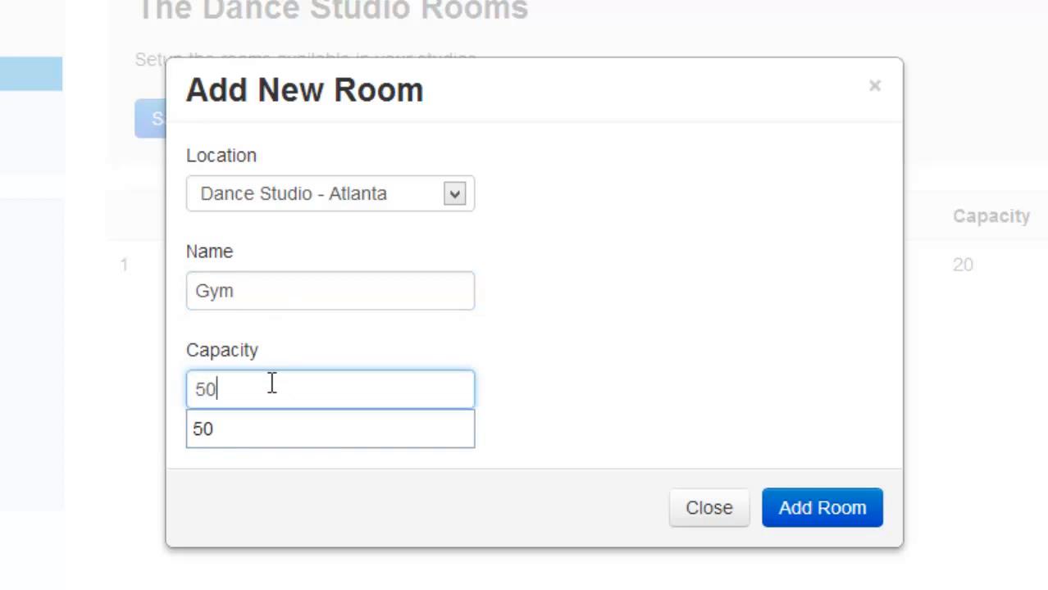
{"action": "left_click", "coordinate": [802, 419]}
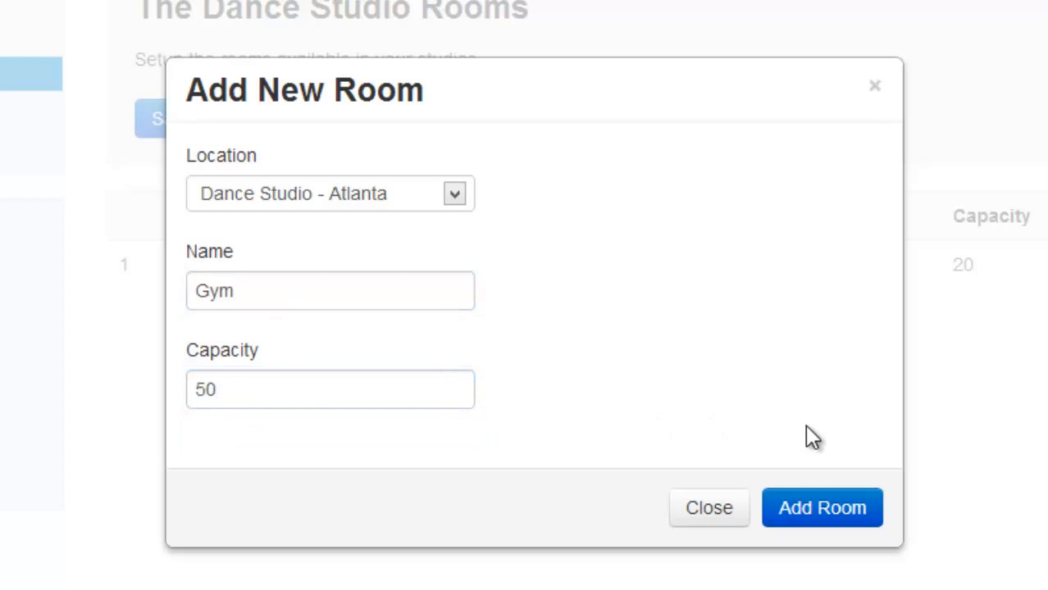
{"action": "left_click", "coordinate": [816, 502]}
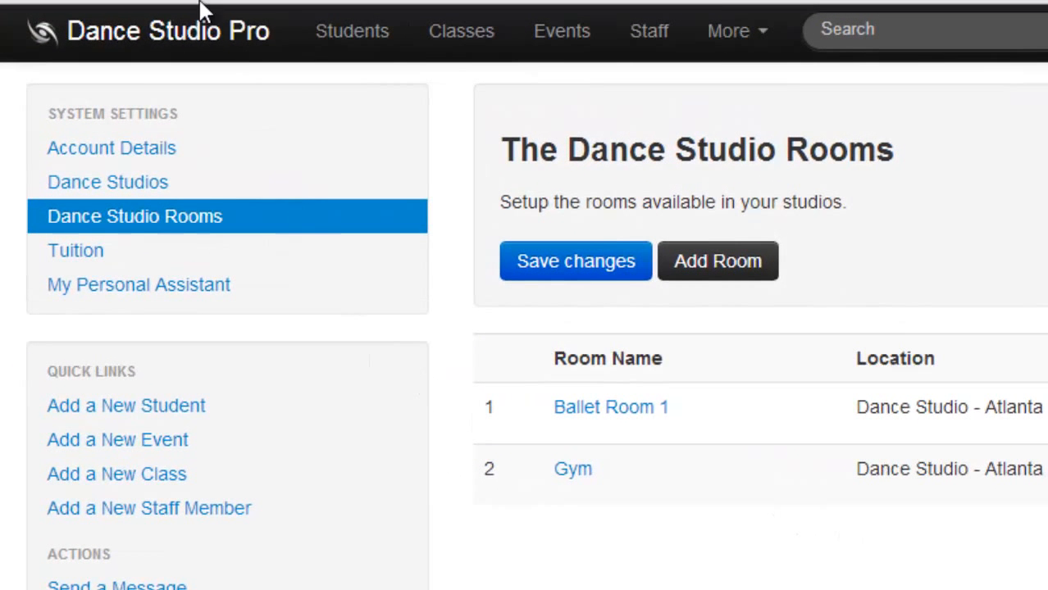
Set the multi-student discount in the tuition defaults to 5%, save it, and return to the dashboard.
{"action": "left_click", "coordinate": [188, 39]}
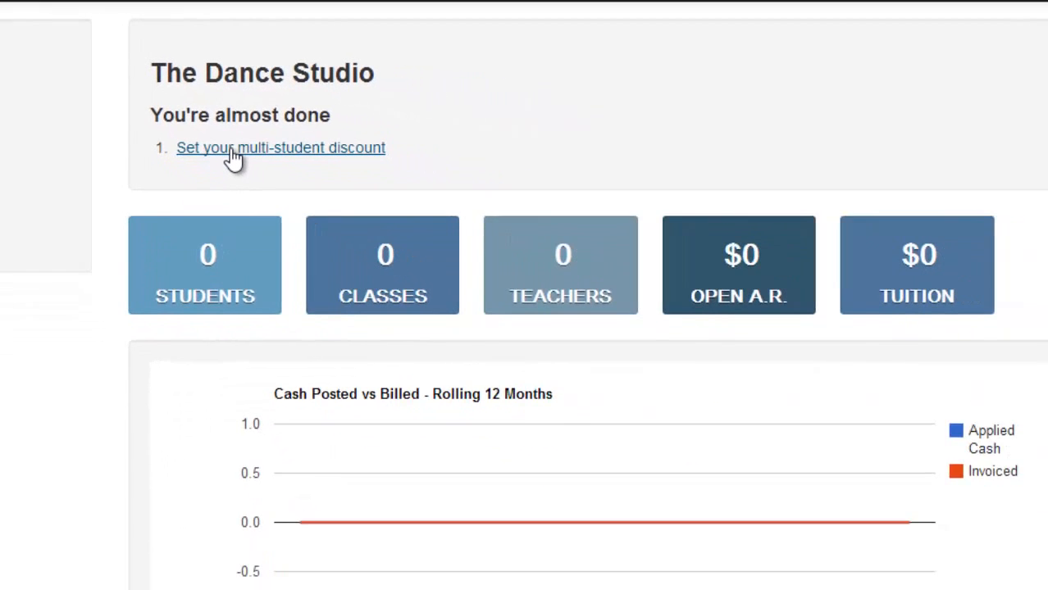
{"action": "left_click", "coordinate": [373, 242]}
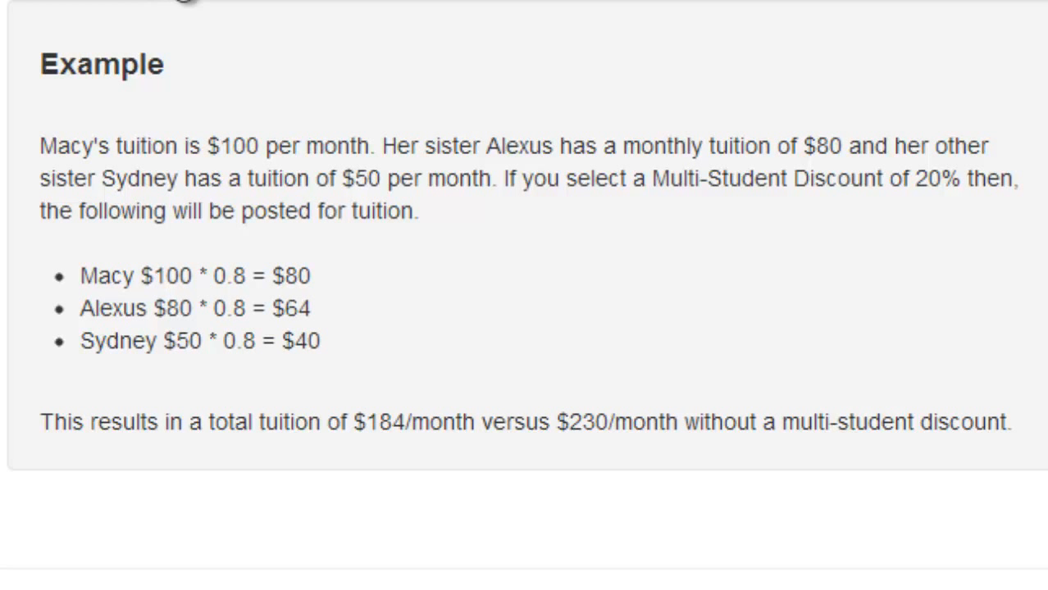
{"action": "left_click", "coordinate": [266, 5]}
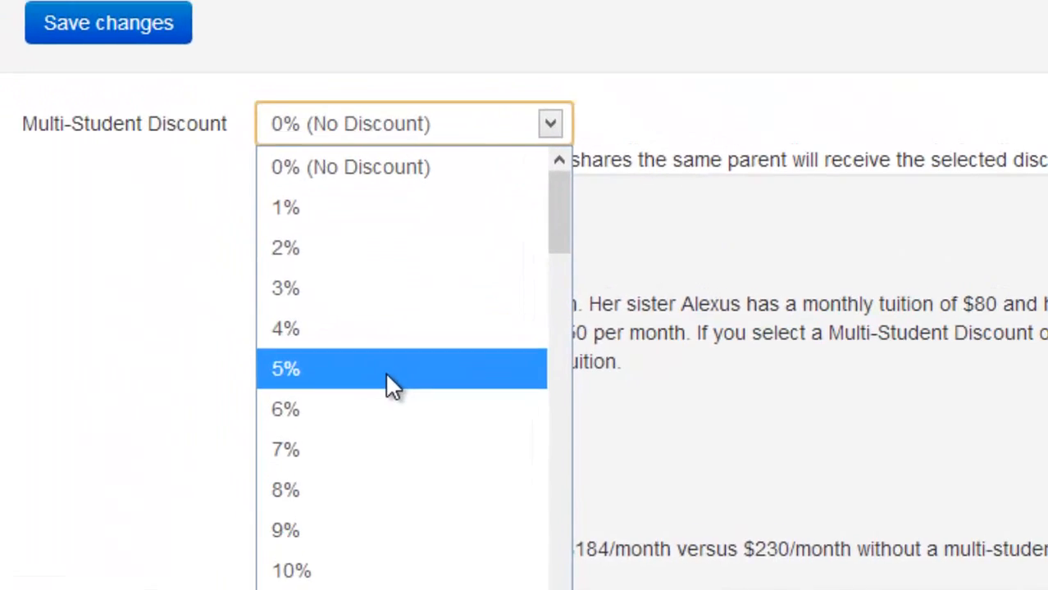
{"action": "left_click", "coordinate": [340, 310]}
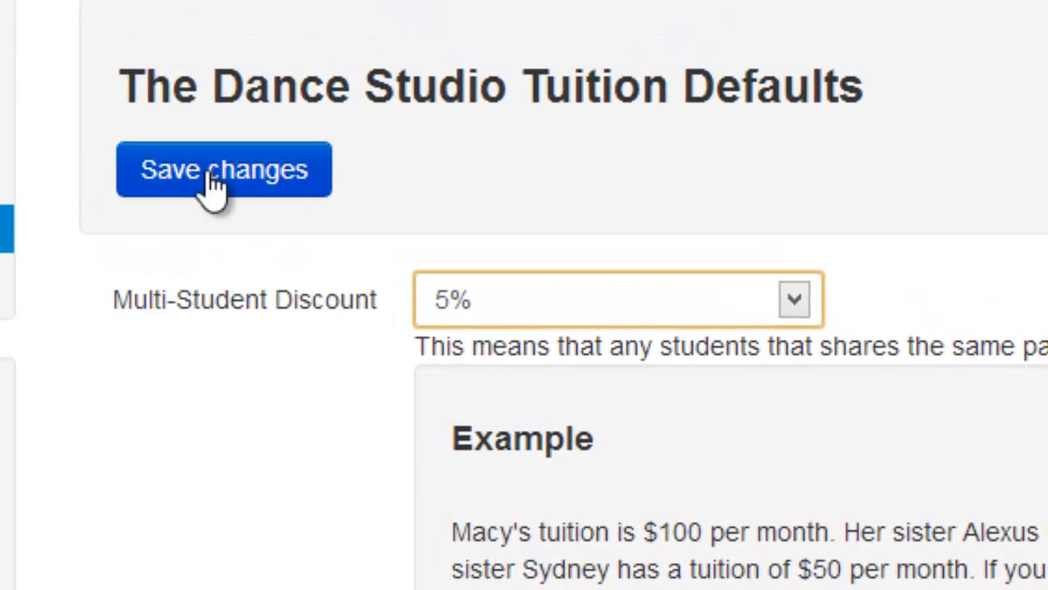
{"action": "left_click", "coordinate": [212, 182]}
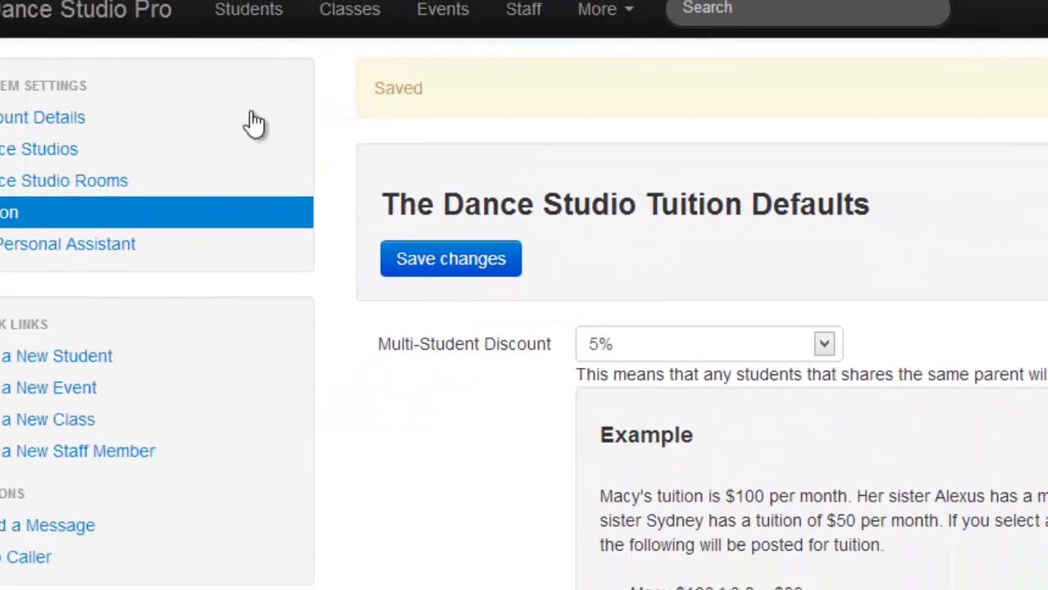
{"action": "left_click", "coordinate": [102, 12]}
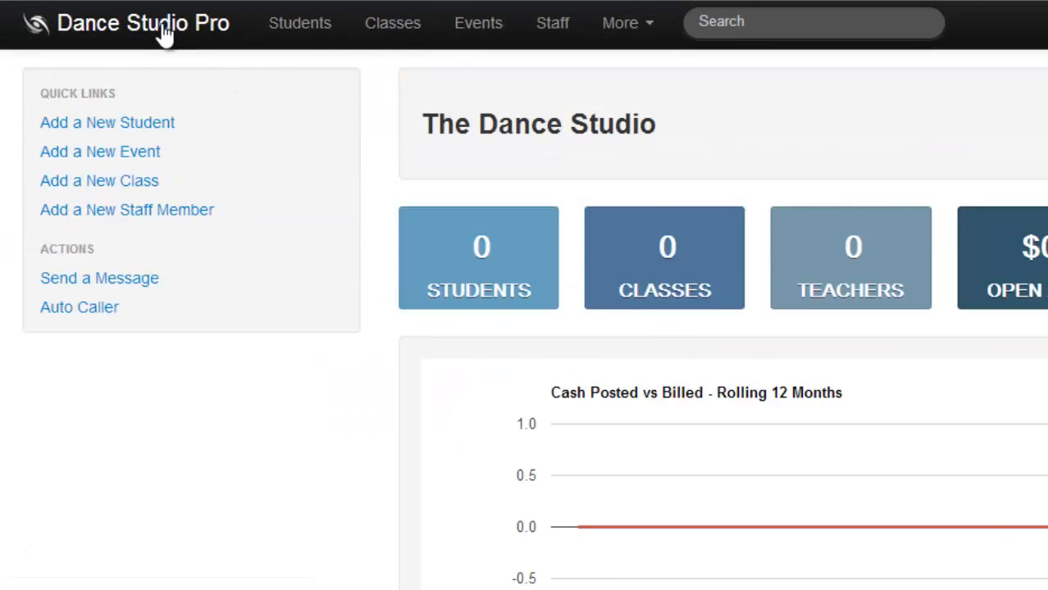